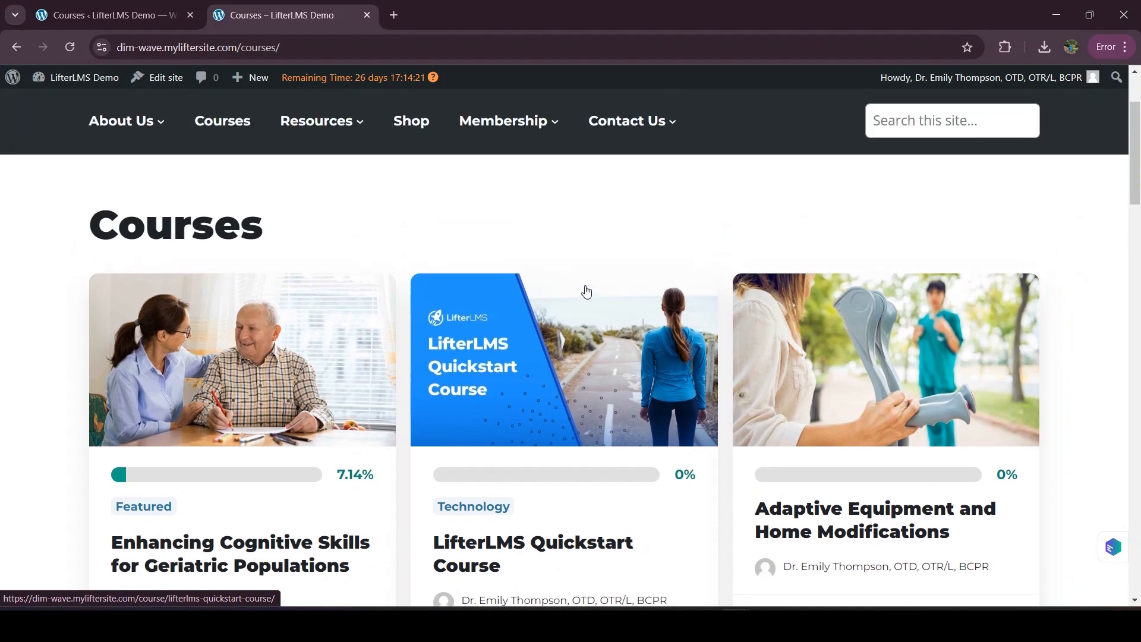
Step: Switch to the site admin tab, open the list of all users and look through the accounts
{"action": "left_click", "coordinate": [107, 15]}
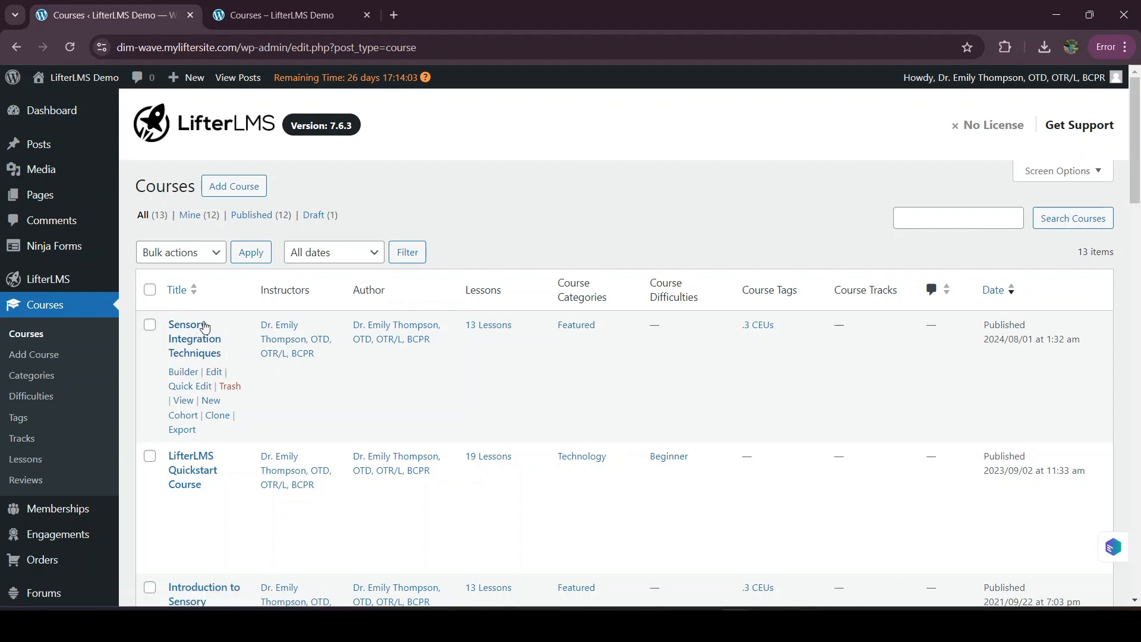
{"action": "scroll", "coordinate": [149, 416], "scroll_direction": "down", "scroll_amount": 1}
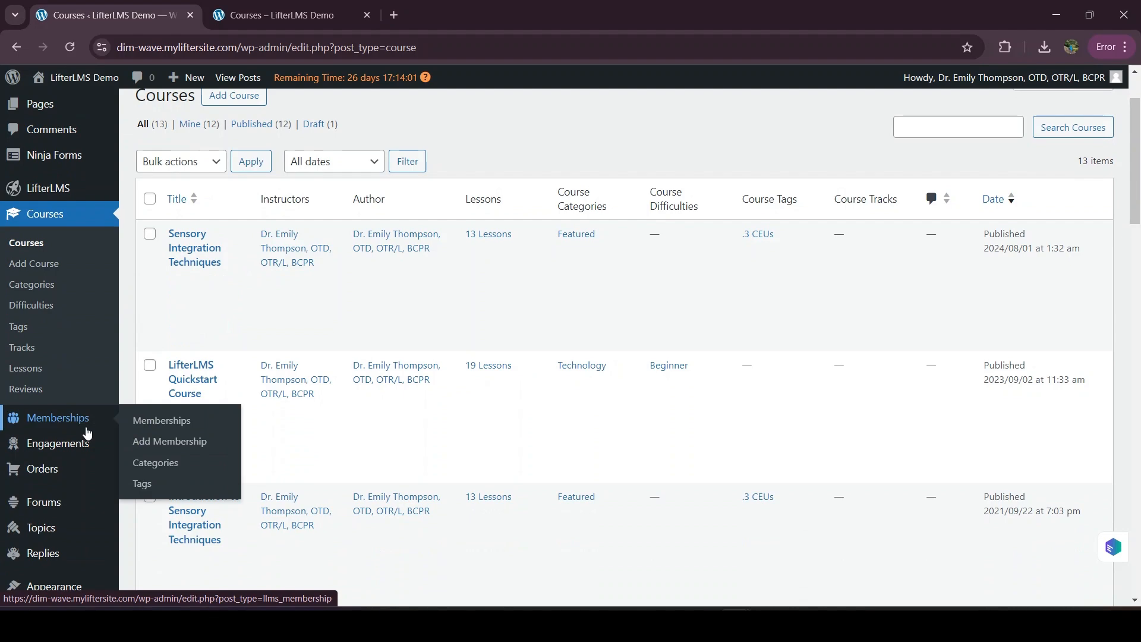
{"action": "scroll", "coordinate": [84, 450], "scroll_direction": "down", "scroll_amount": 3}
{"action": "mouse_move", "coordinate": [37, 510]}
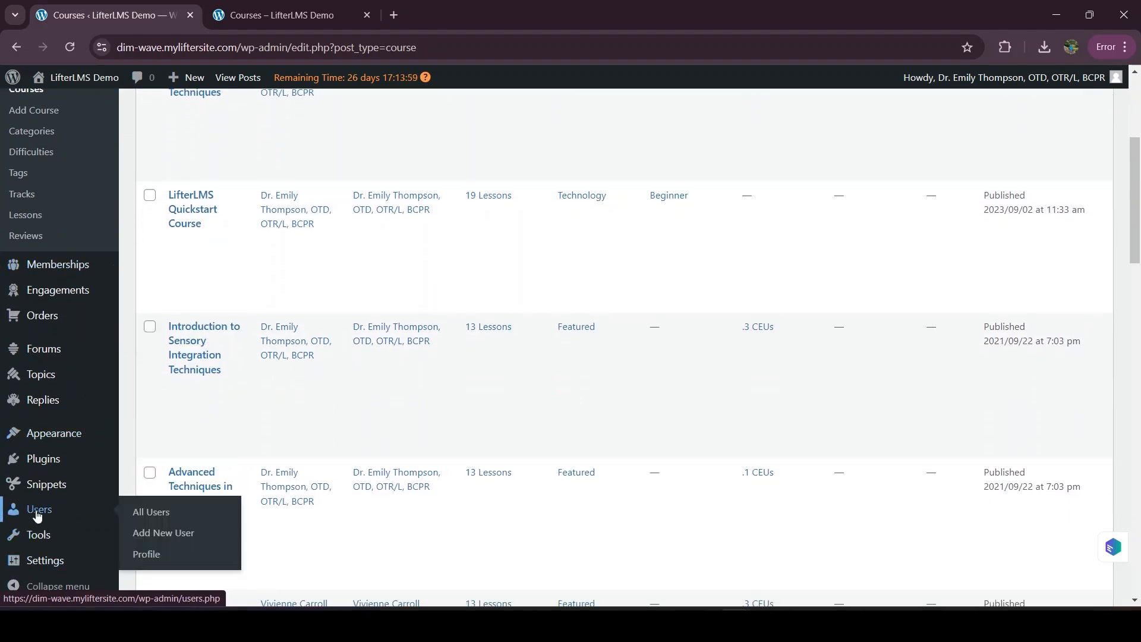
{"action": "left_click", "coordinate": [146, 517]}
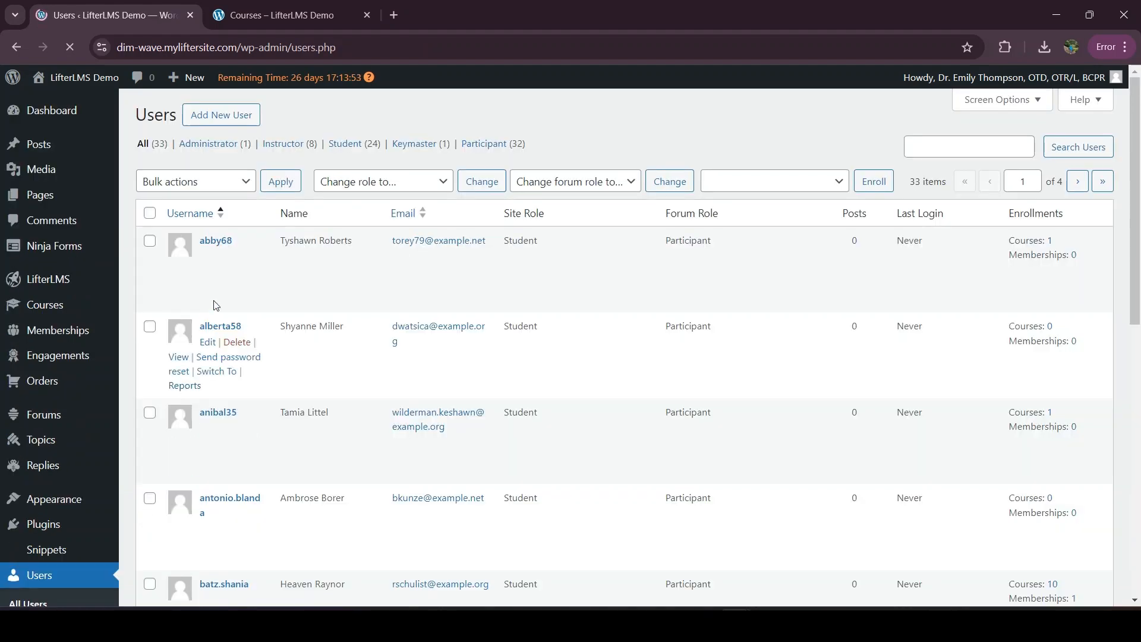
{"action": "scroll", "coordinate": [349, 443], "scroll_direction": "down", "scroll_amount": 10}
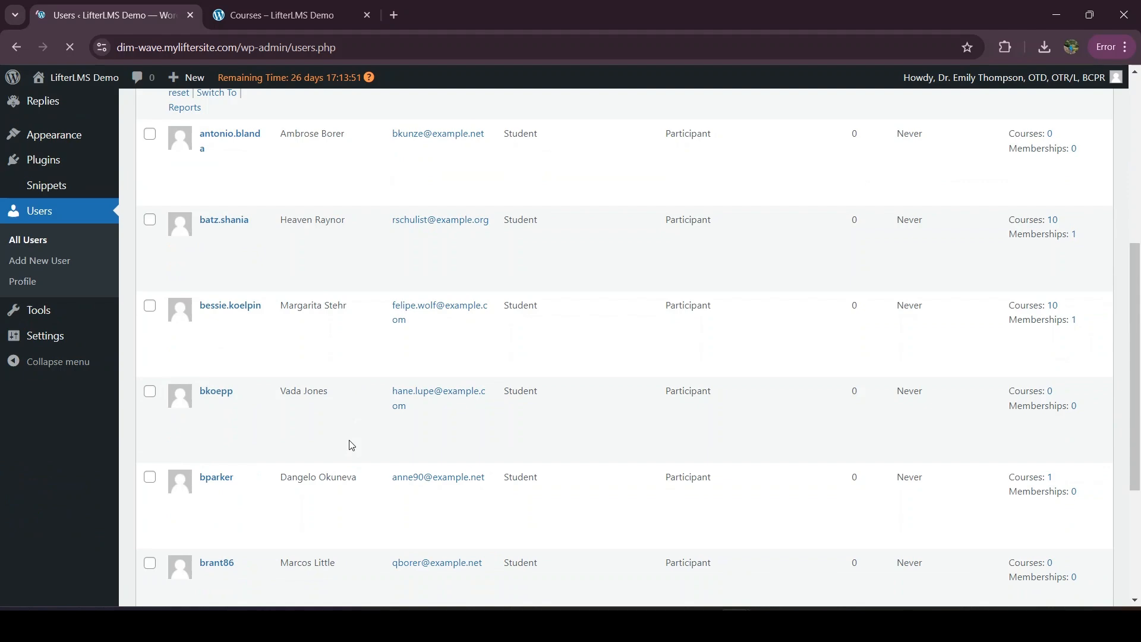
{"action": "scroll", "coordinate": [350, 446], "scroll_direction": "up", "scroll_amount": 10}
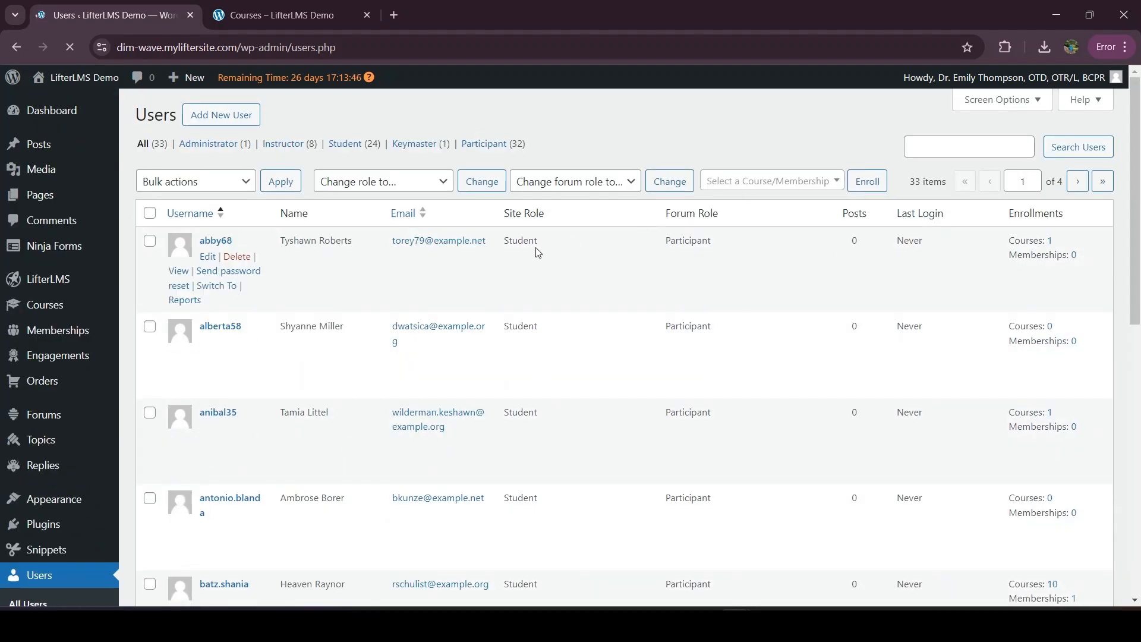
{"action": "scroll", "coordinate": [288, 417], "scroll_direction": "down", "scroll_amount": 10}
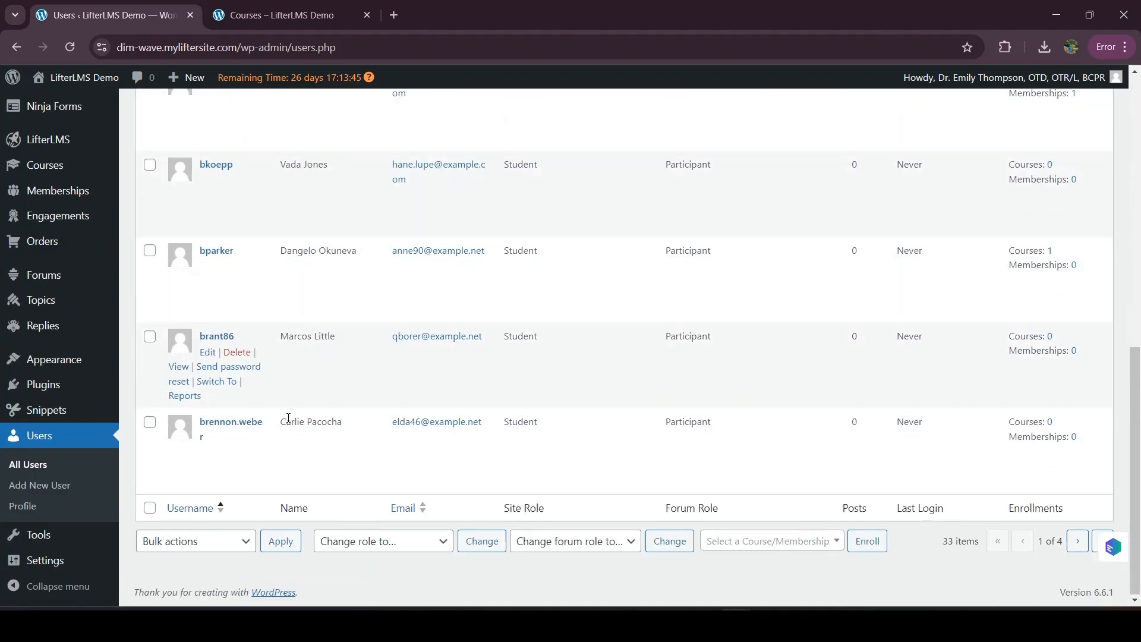
{"action": "scroll", "coordinate": [288, 417], "scroll_direction": "up", "scroll_amount": 10}
{"action": "mouse_move", "coordinate": [288, 417]}
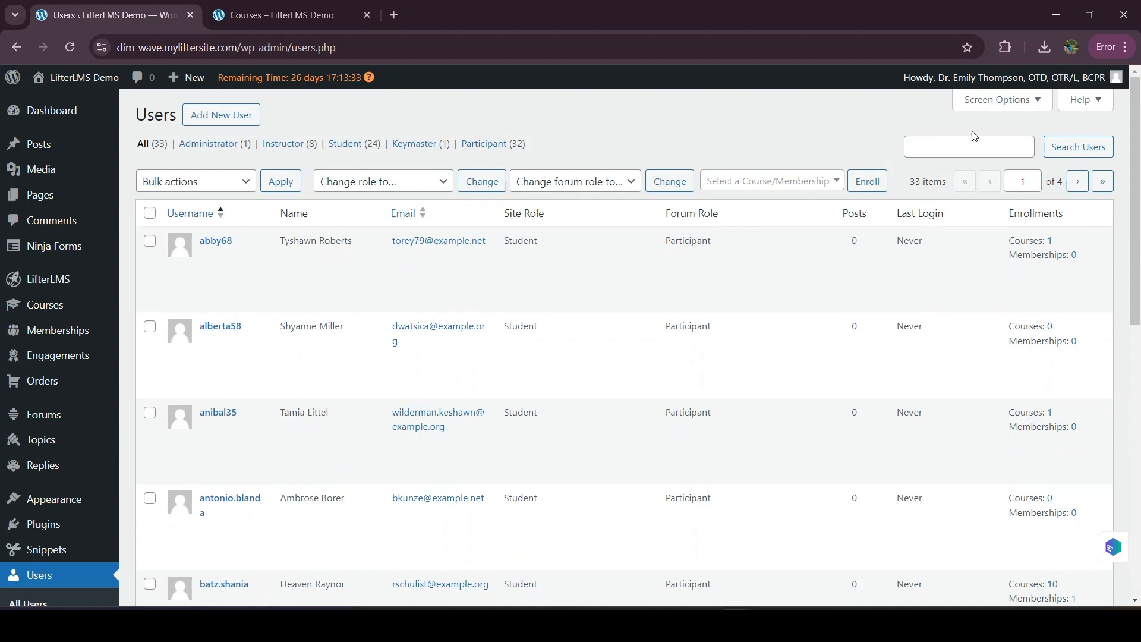
Step: Set the number of users shown per page to 33, apply it and look through the longer list
{"action": "left_click", "coordinate": [991, 101]}
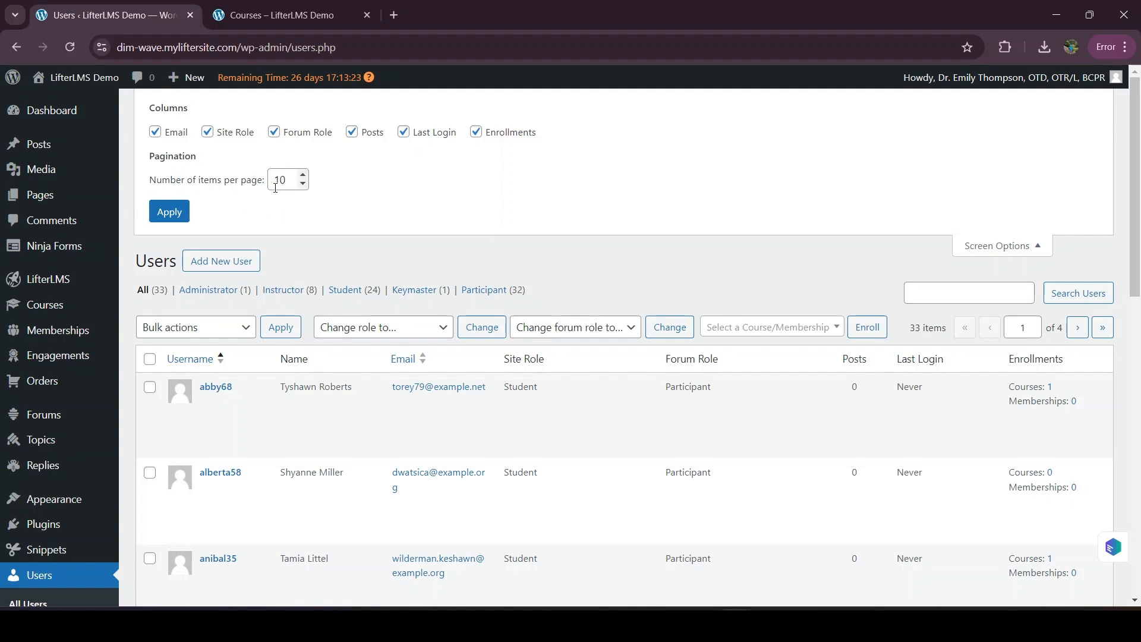
{"action": "scroll", "coordinate": [331, 270], "scroll_direction": "down", "scroll_amount": 3}
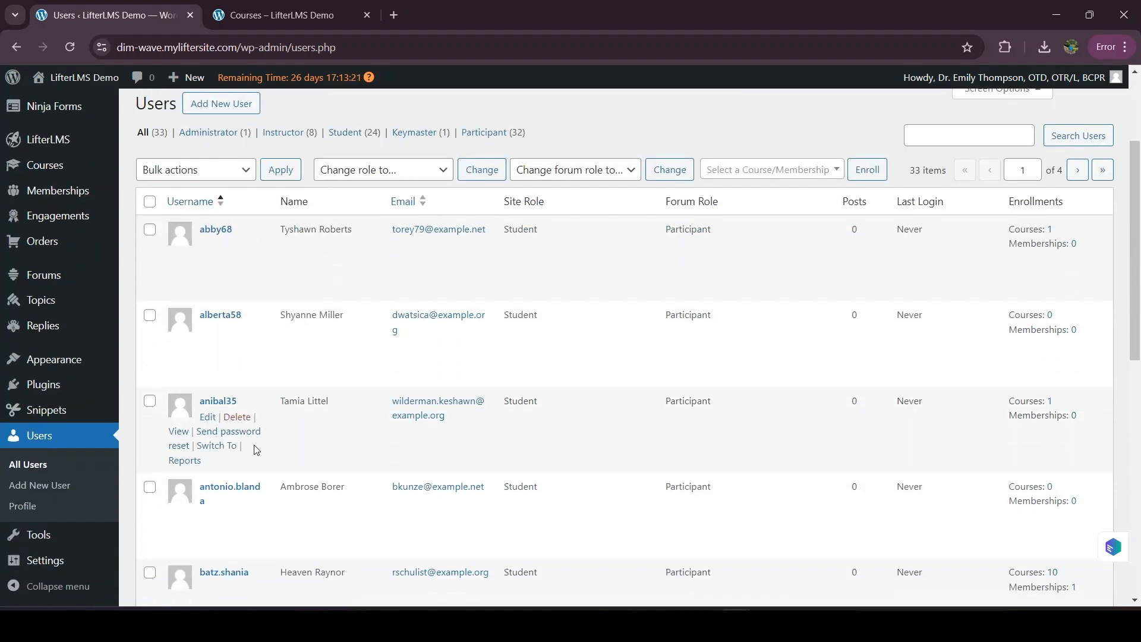
{"action": "scroll", "coordinate": [289, 324], "scroll_direction": "down", "scroll_amount": 2}
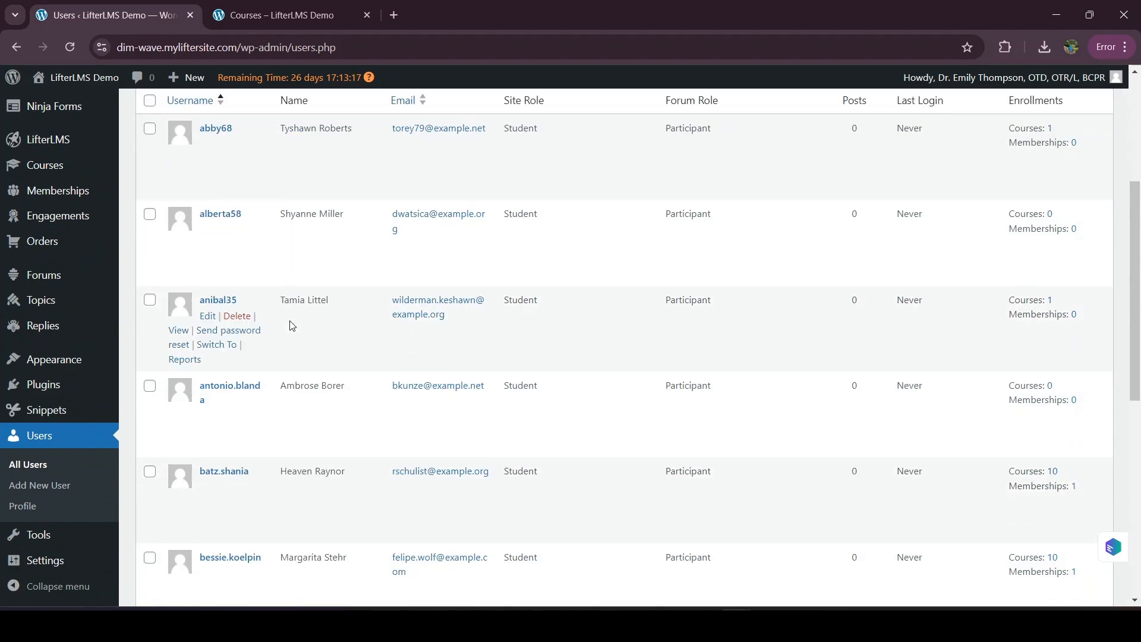
{"action": "scroll", "coordinate": [290, 325], "scroll_direction": "up", "scroll_amount": 5}
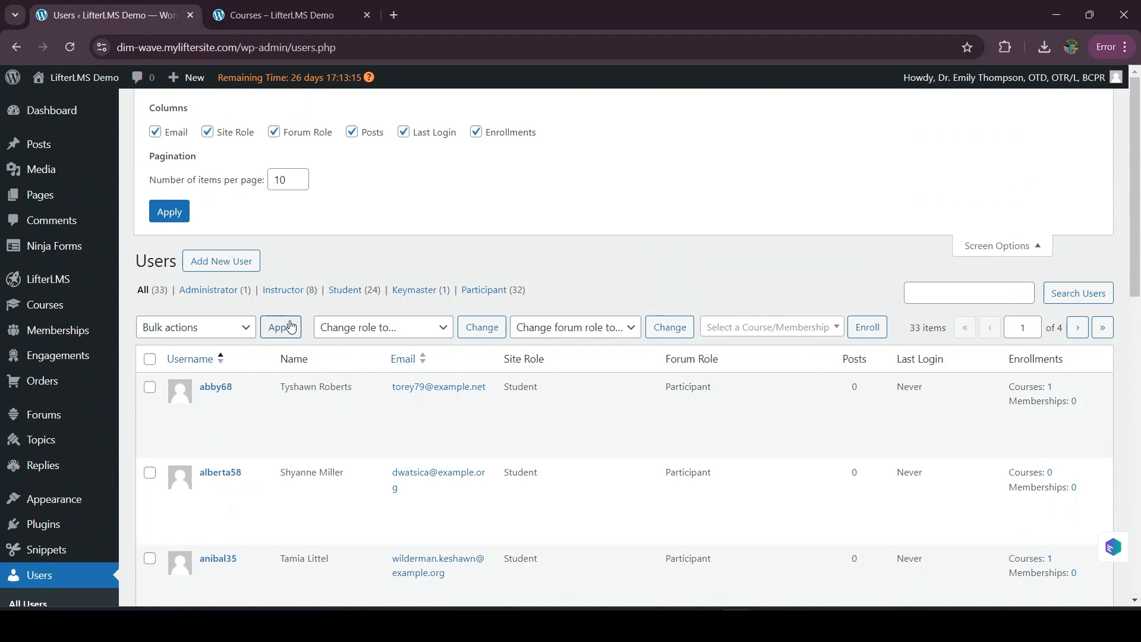
{"action": "left_click", "coordinate": [290, 182]}
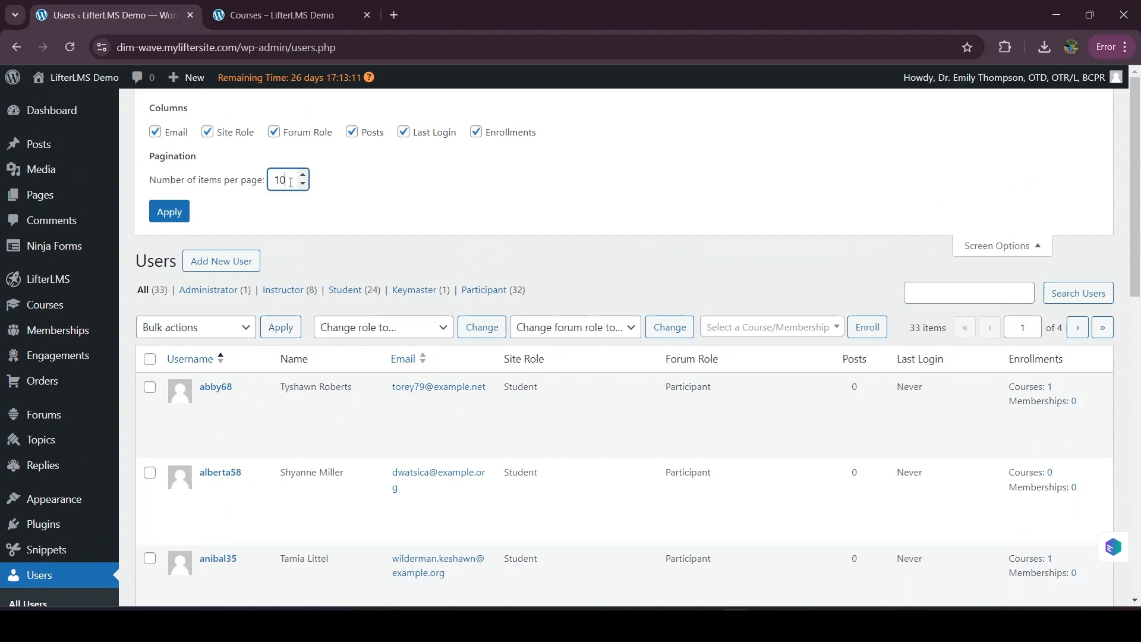
{"action": "key", "text": "BackSpace"}
{"action": "key", "text": "BackSpace"}
{"action": "type", "text": "633"}
{"action": "double_click", "coordinate": [271, 173]}
{"action": "left_click", "coordinate": [159, 212]}
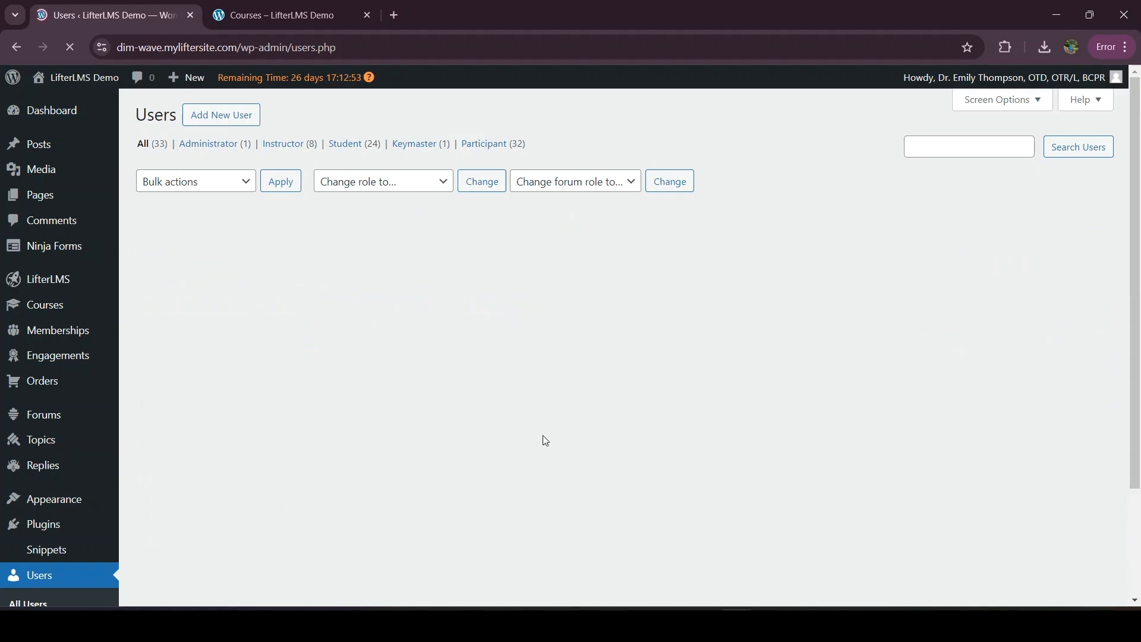
{"action": "scroll", "coordinate": [476, 403], "scroll_direction": "down", "scroll_amount": 15}
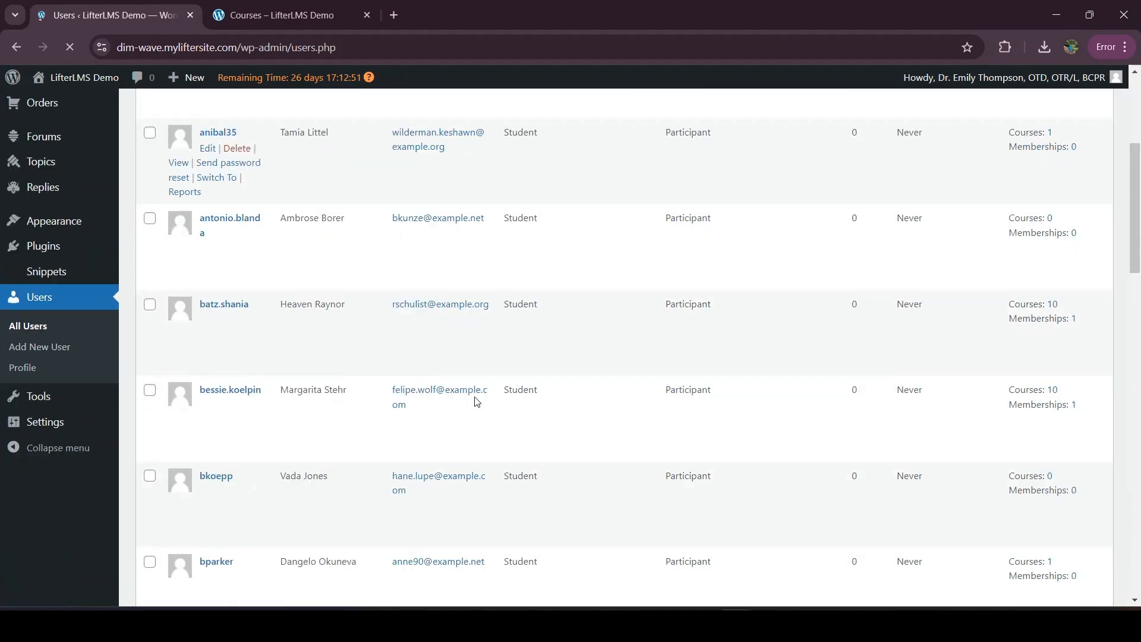
{"action": "scroll", "coordinate": [476, 402], "scroll_direction": "down", "scroll_amount": 7}
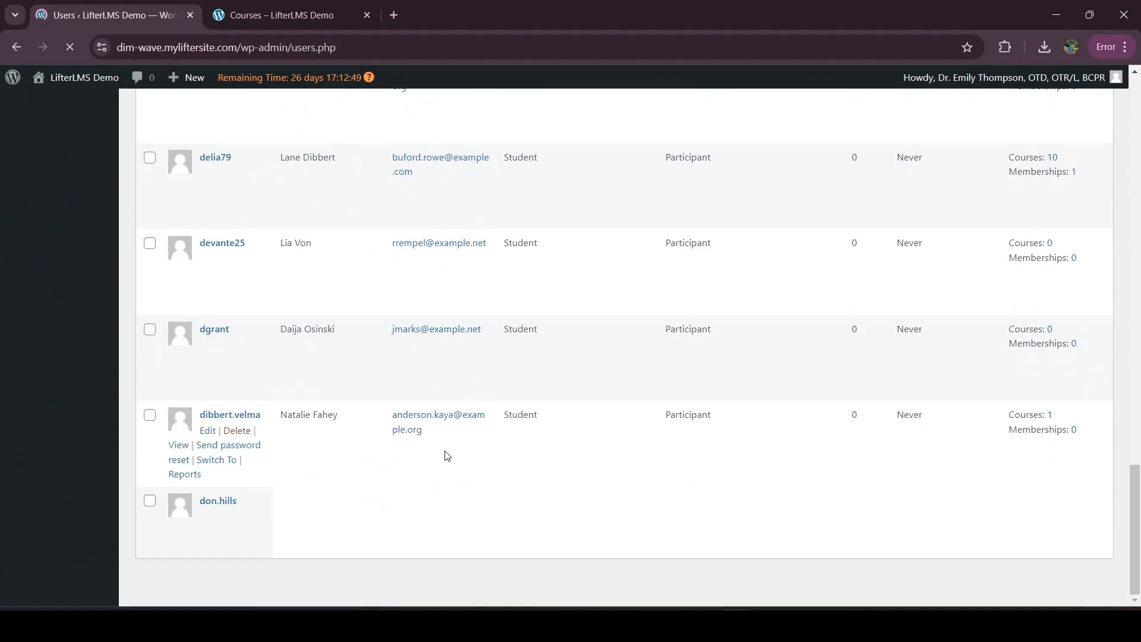
{"action": "scroll", "coordinate": [447, 455], "scroll_direction": "up", "scroll_amount": 20}
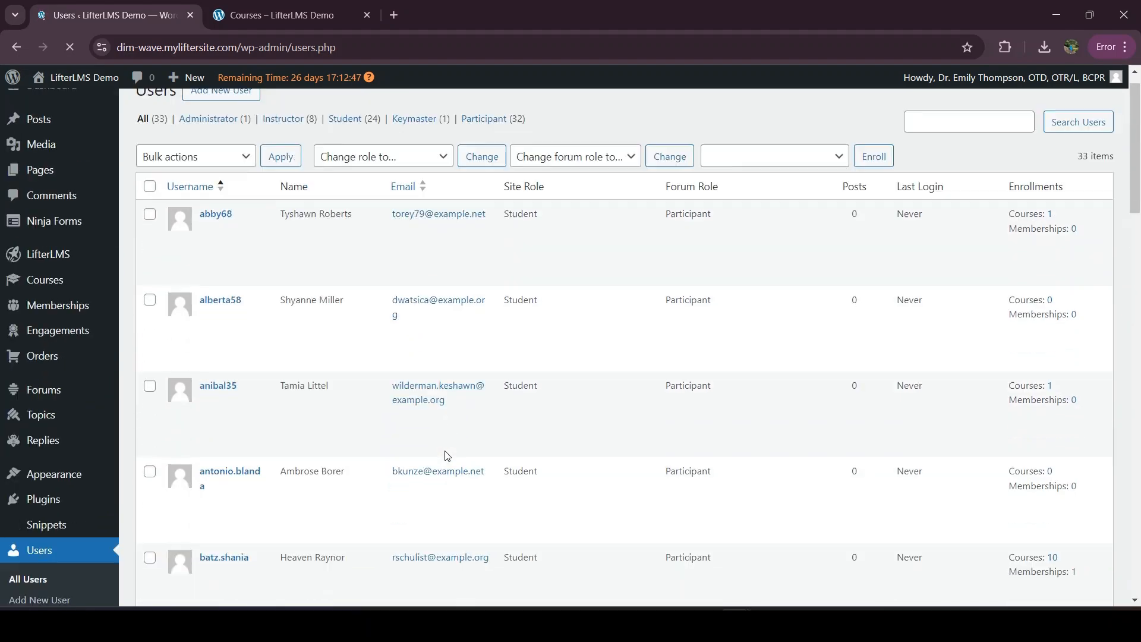
Step: Enter 999 as the number of users per page, replace it with 33 and apply the setting
{"action": "mouse_move", "coordinate": [981, 78]}
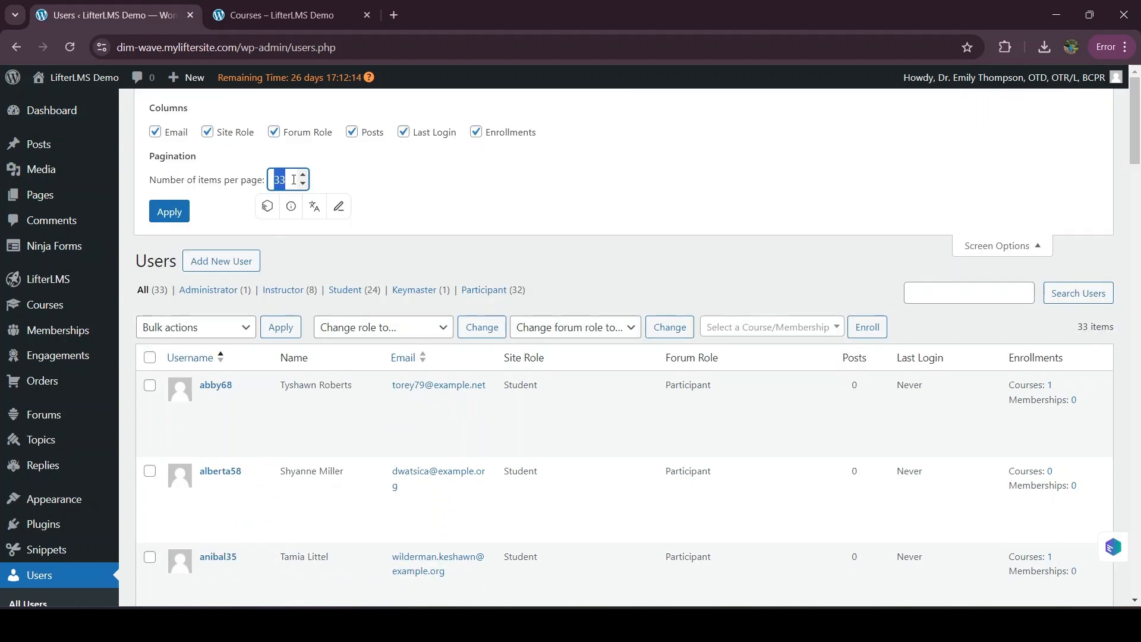
{"action": "key", "text": "BackSpace"}
{"action": "type", "text": "999"}
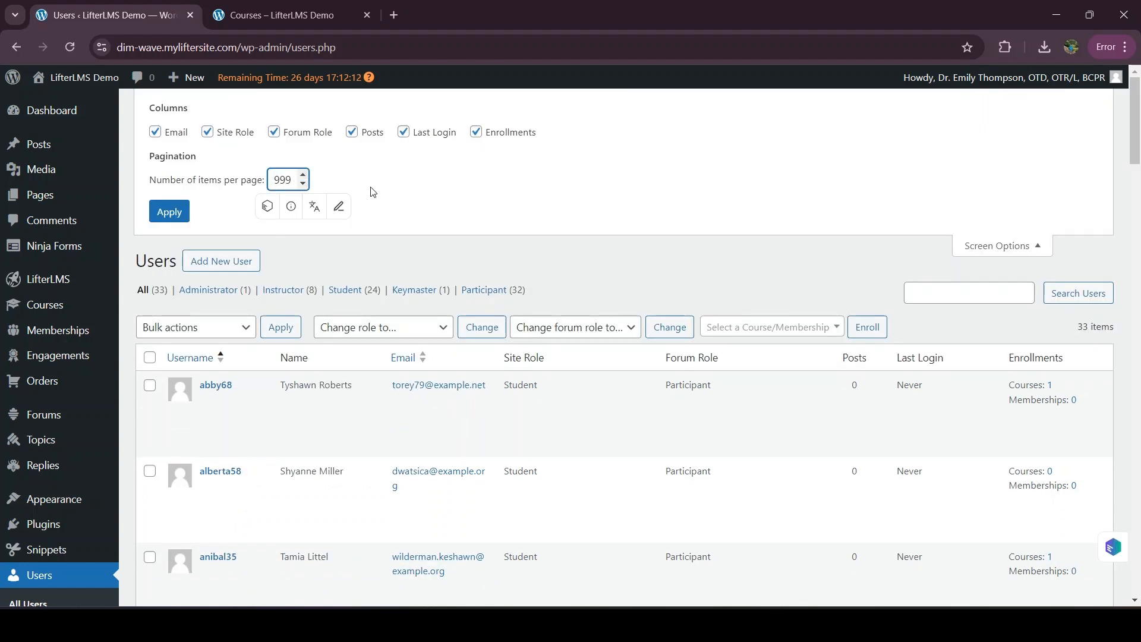
{"action": "left_click", "coordinate": [432, 204]}
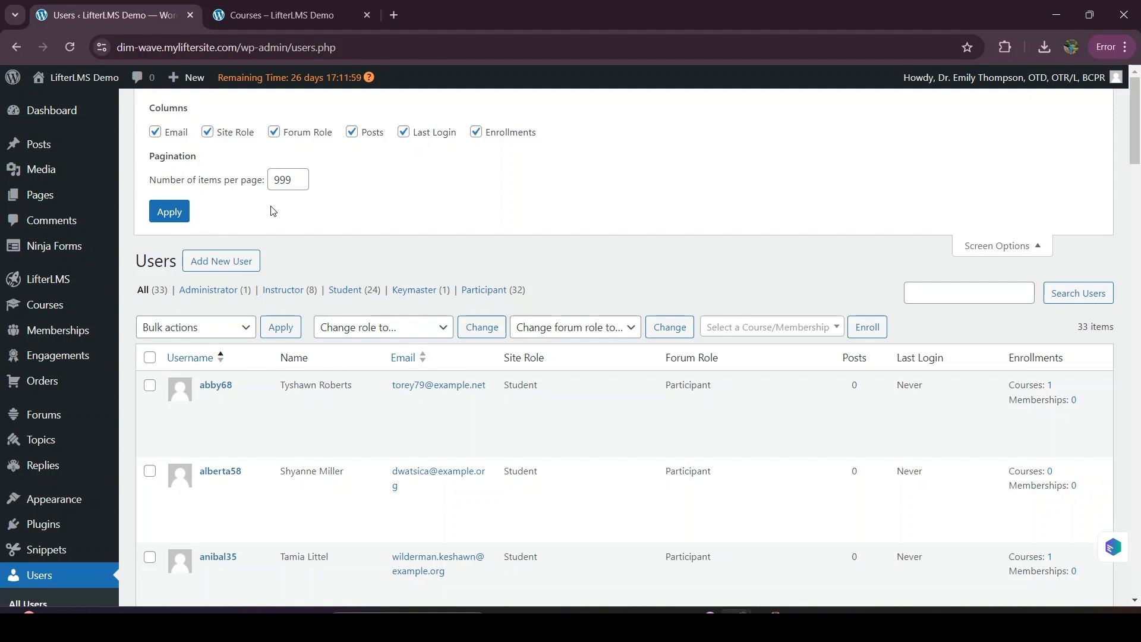
{"action": "double_click", "coordinate": [283, 182]}
{"action": "type", "text": "33"}
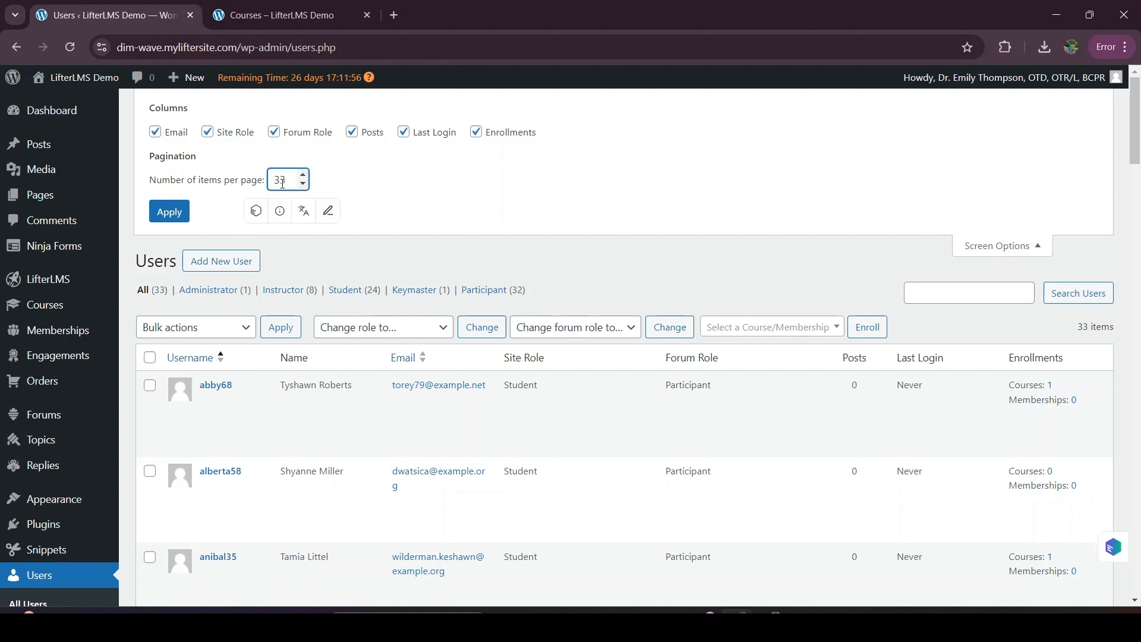
{"action": "left_click", "coordinate": [167, 214]}
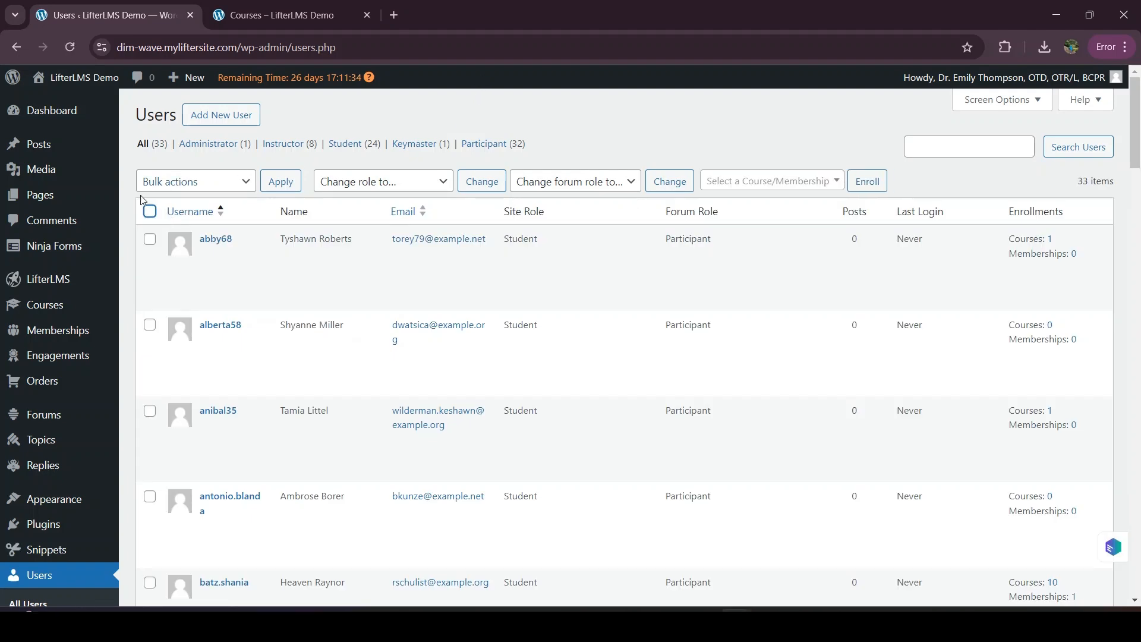
Step: Select all users in the list at once and check the selection down the page
{"action": "left_click", "coordinate": [150, 212]}
{"action": "scroll", "coordinate": [163, 333], "scroll_direction": "down", "scroll_amount": 15}
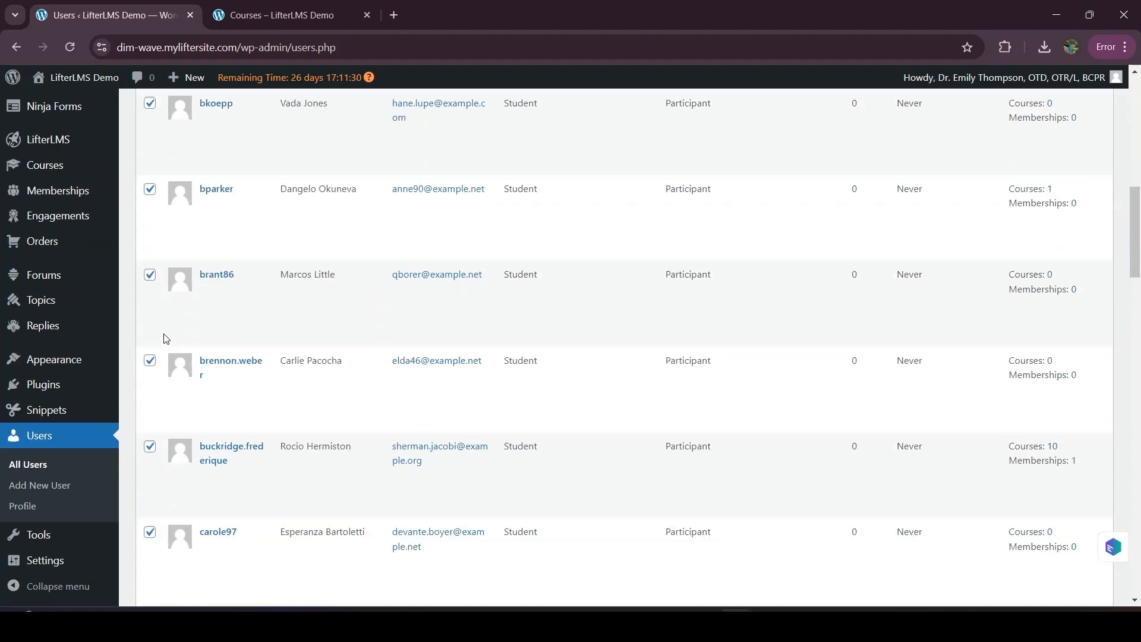
{"action": "scroll", "coordinate": [165, 339], "scroll_direction": "down", "scroll_amount": 6}
{"action": "scroll", "coordinate": [165, 339], "scroll_direction": "up", "scroll_amount": 20}
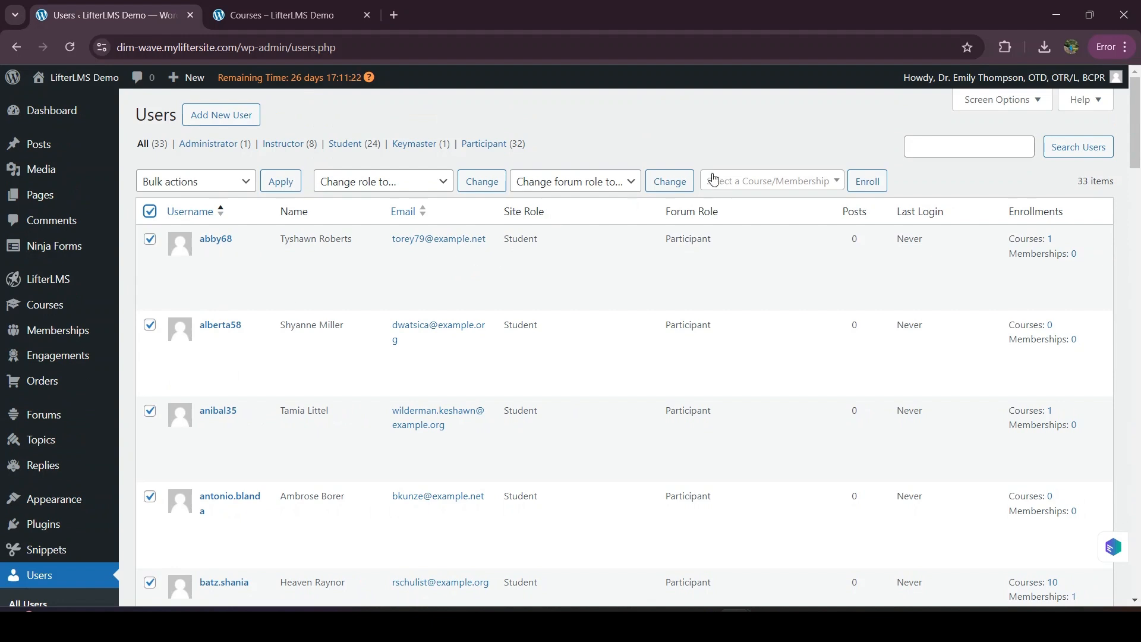
Step: Enroll the selected users in the Sensory Integration Techniques course (ID# 4859) and look through the enrollment notices
{"action": "left_click", "coordinate": [781, 183]}
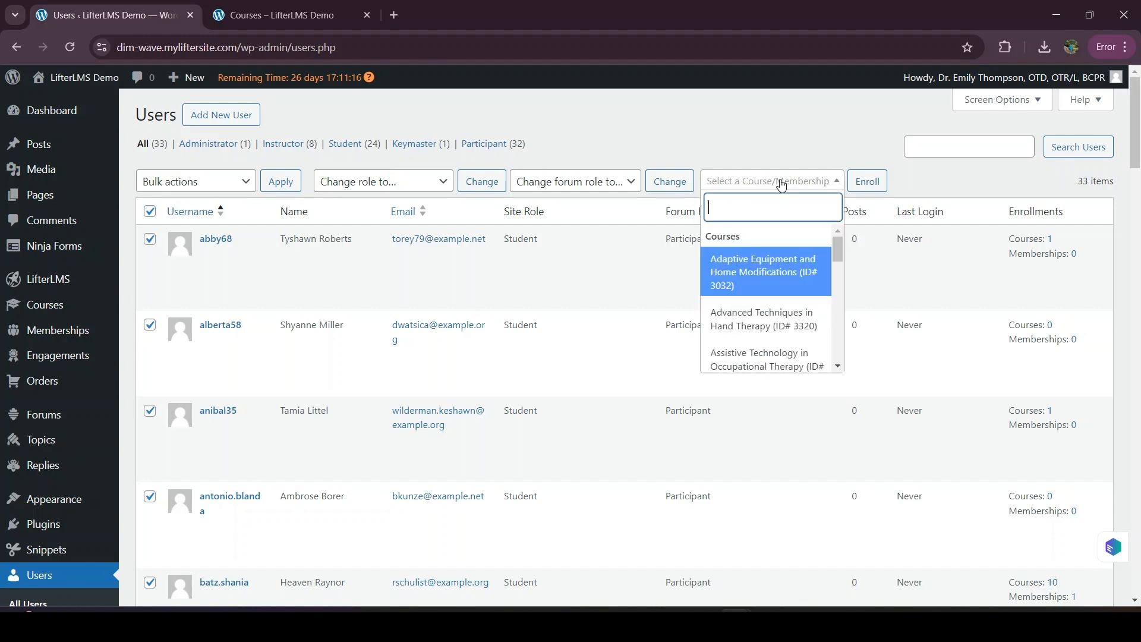
{"action": "type", "text": "S"}
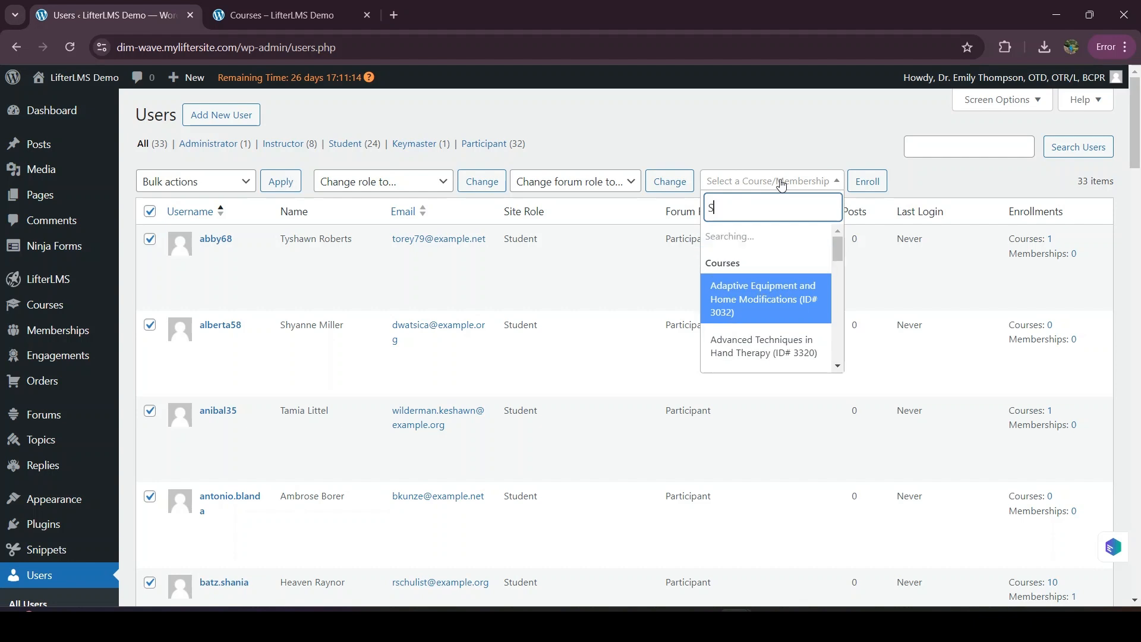
{"action": "type", "text": "en"}
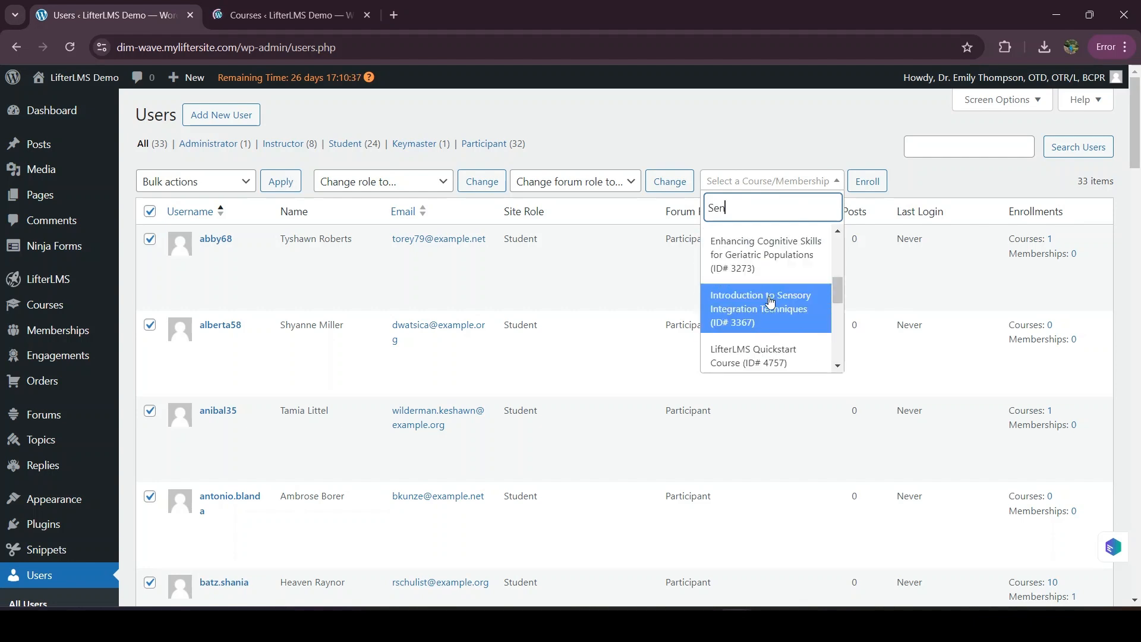
{"action": "type", "text": "s"}
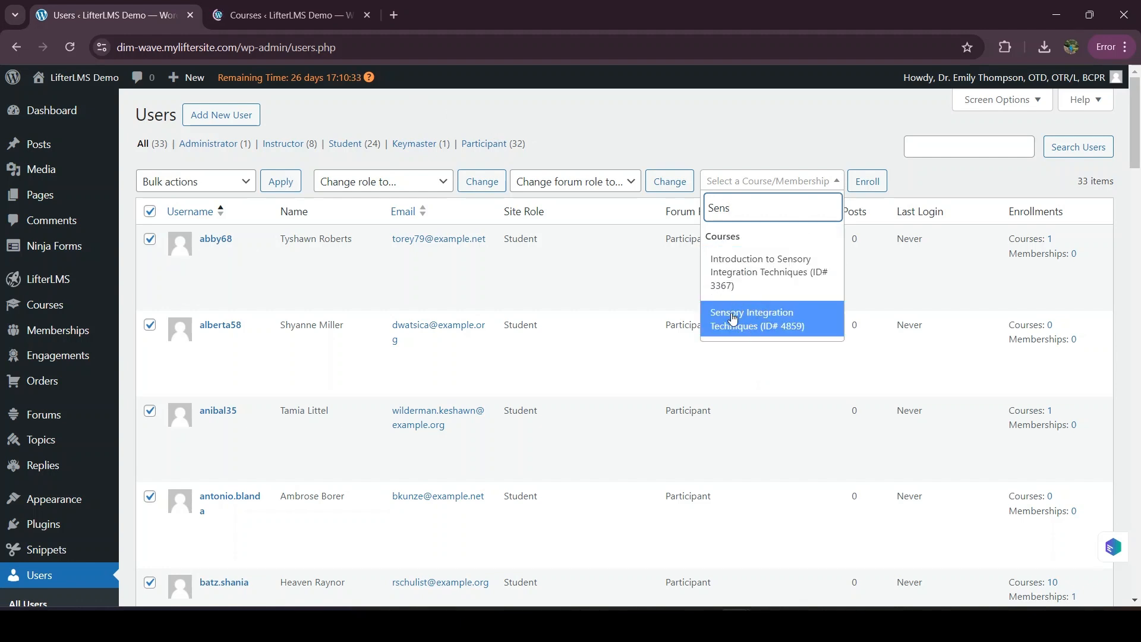
{"action": "left_click", "coordinate": [766, 323]}
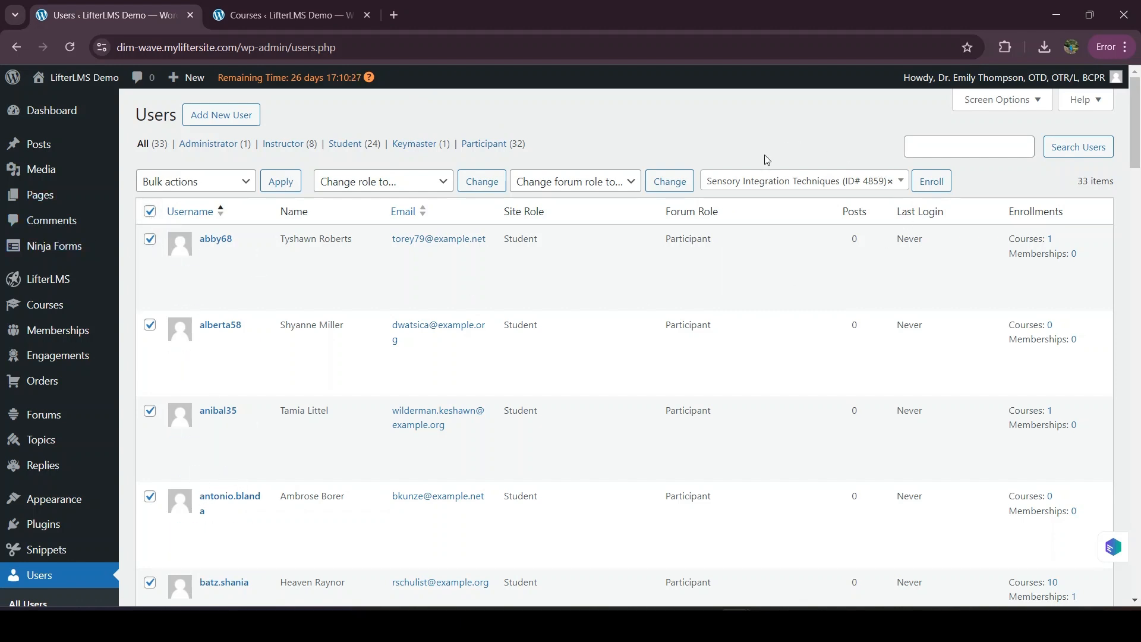
{"action": "left_click", "coordinate": [935, 184]}
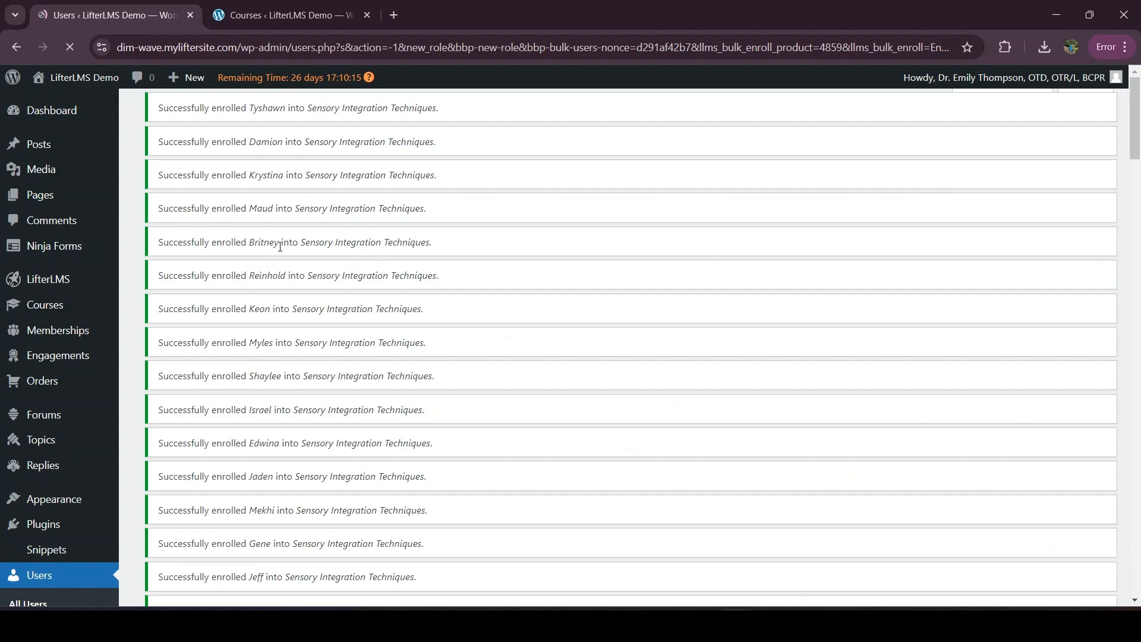
{"action": "scroll", "coordinate": [309, 347], "scroll_direction": "down", "scroll_amount": 8}
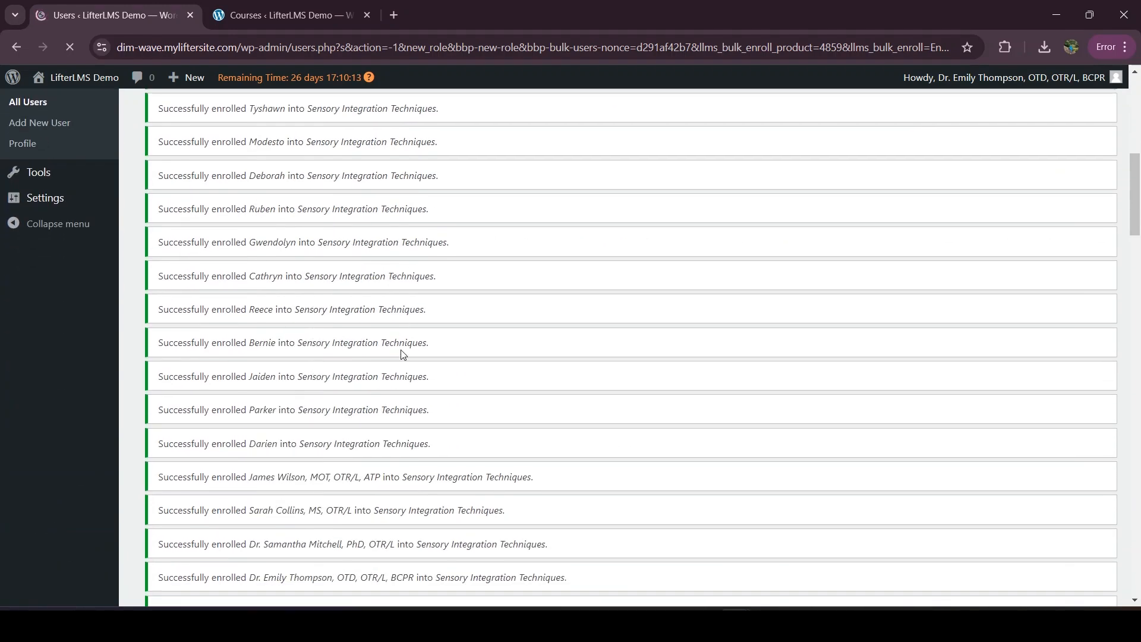
{"action": "scroll", "coordinate": [402, 333], "scroll_direction": "down", "scroll_amount": 6}
{"action": "scroll", "coordinate": [402, 358], "scroll_direction": "down", "scroll_amount": 3}
{"action": "scroll", "coordinate": [416, 368], "scroll_direction": "up", "scroll_amount": 20}
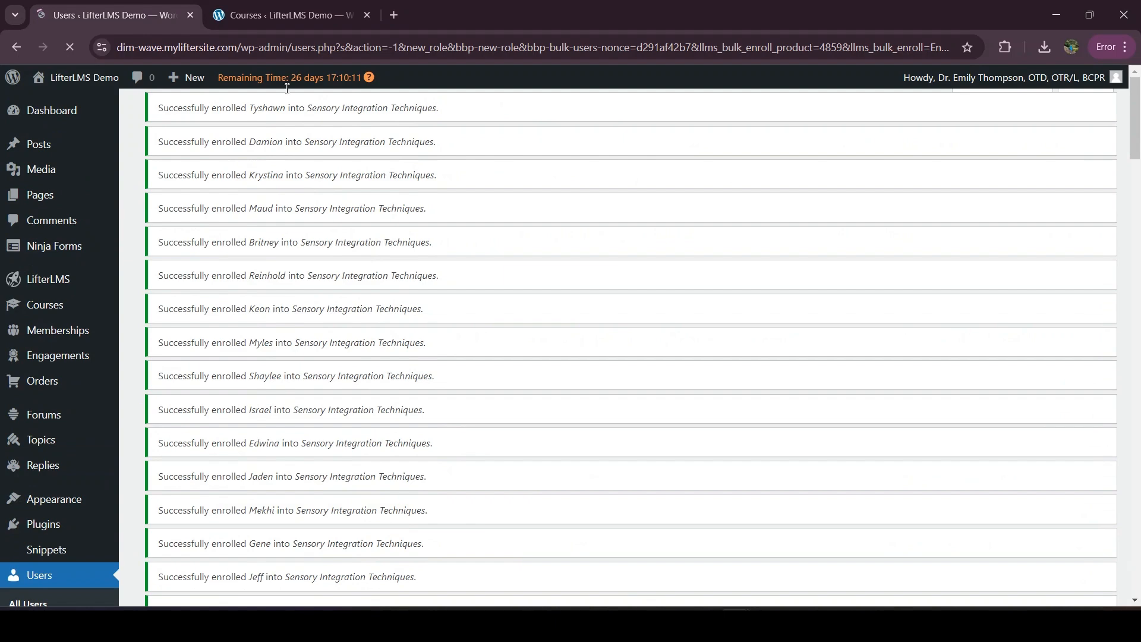
Step: Open the Sensory Integration Techniques course for editing and examine the existing enrollments in its student management section
{"action": "left_click", "coordinate": [245, 18]}
{"action": "left_click", "coordinate": [215, 373]}
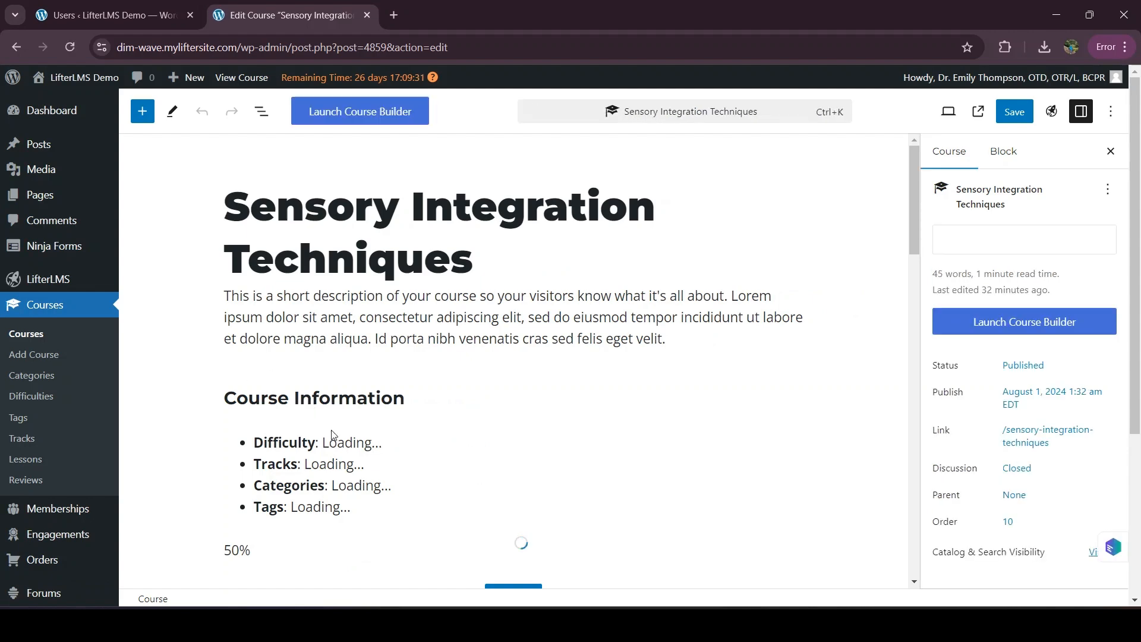
{"action": "scroll", "coordinate": [332, 434], "scroll_direction": "down", "scroll_amount": 7}
{"action": "scroll", "coordinate": [333, 435], "scroll_direction": "down", "scroll_amount": 10}
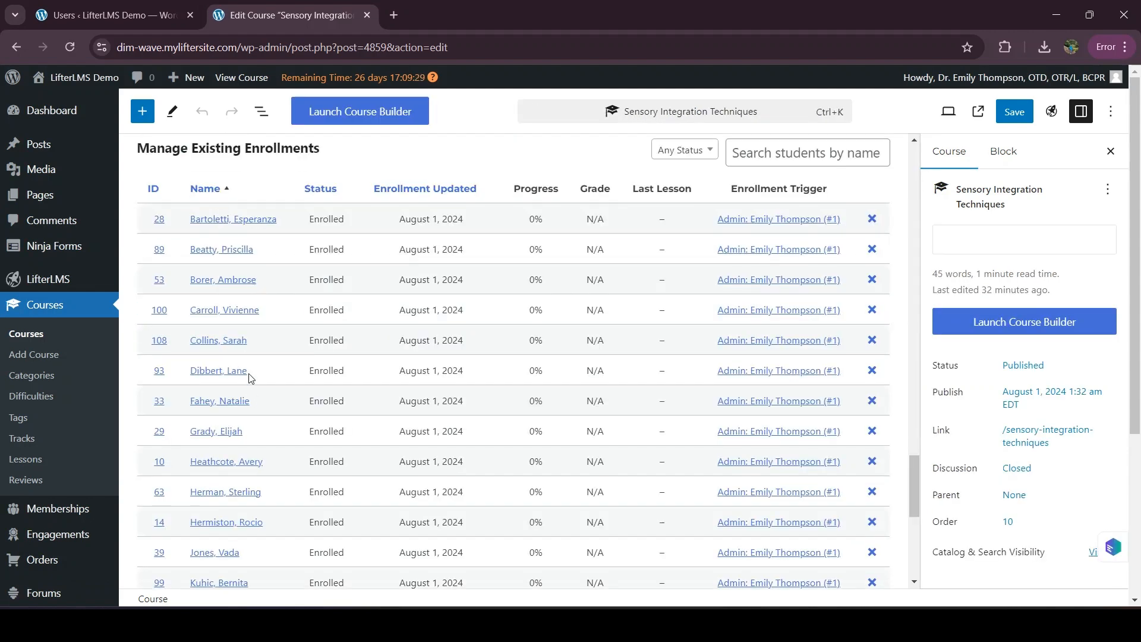
{"action": "scroll", "coordinate": [275, 434], "scroll_direction": "down", "scroll_amount": 7}
{"action": "scroll", "coordinate": [275, 433], "scroll_direction": "up", "scroll_amount": 6}
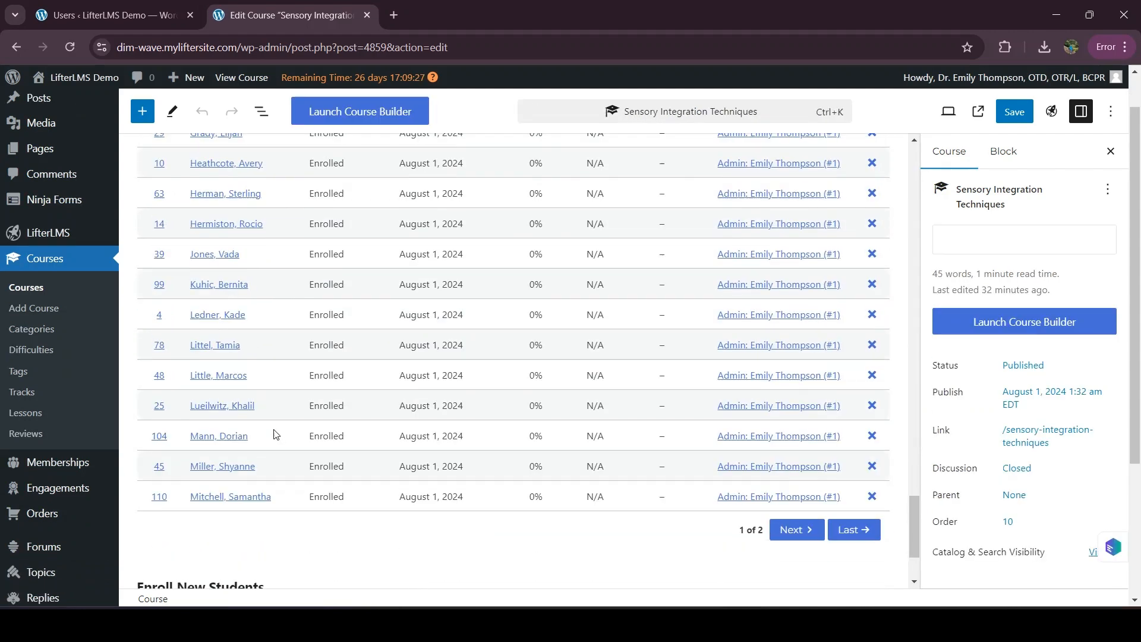
{"action": "scroll", "coordinate": [423, 328], "scroll_direction": "up", "scroll_amount": 5}
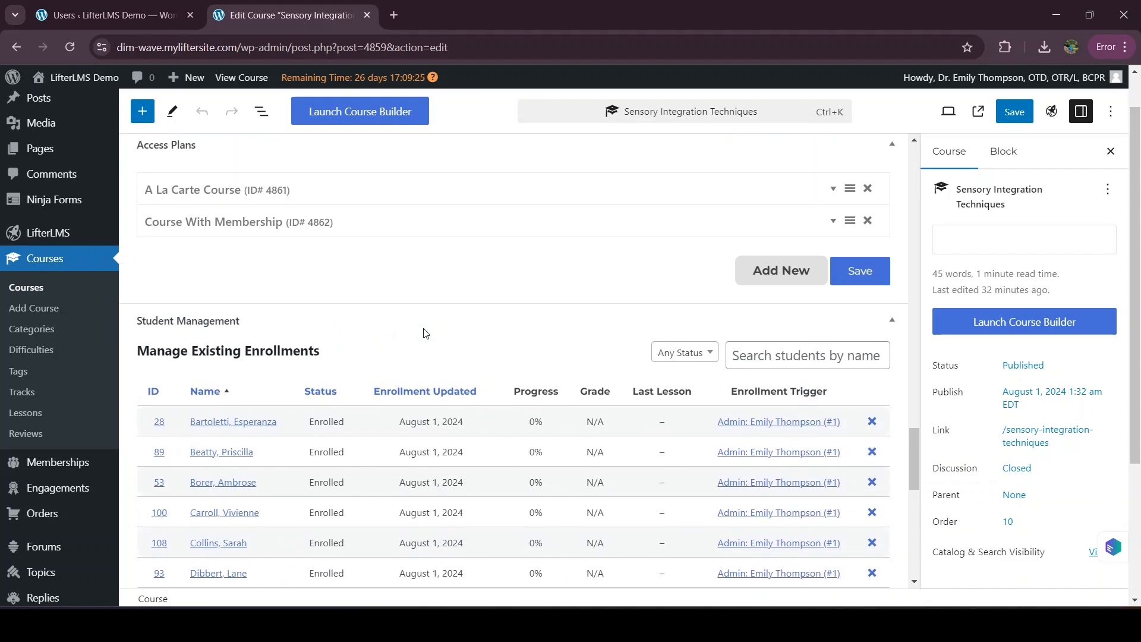